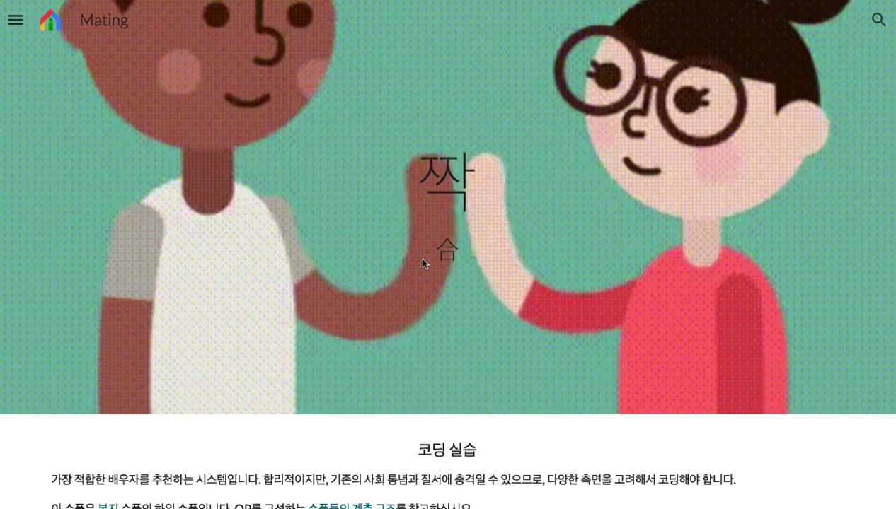
Step: Look through the Mating page's banner and its 짝, 빅 데이터 and 궁합 sections, and close the page
double_click(446, 180)
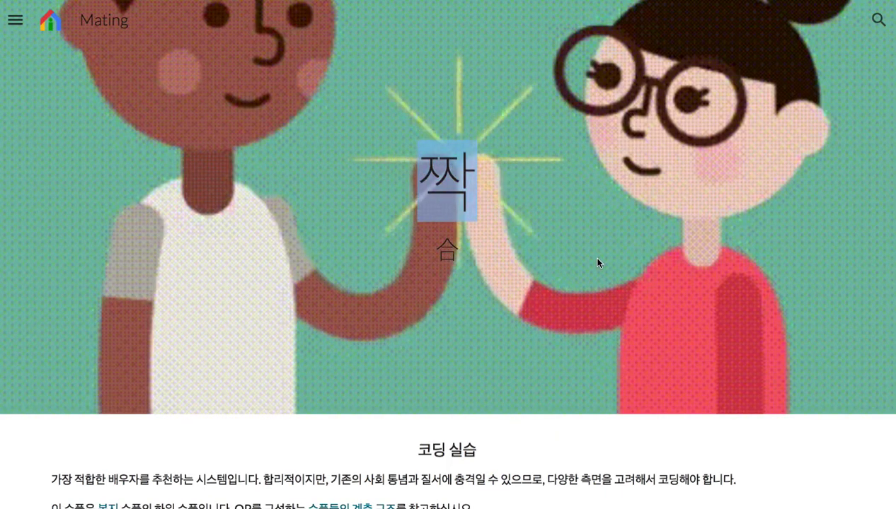
left_click(509, 276)
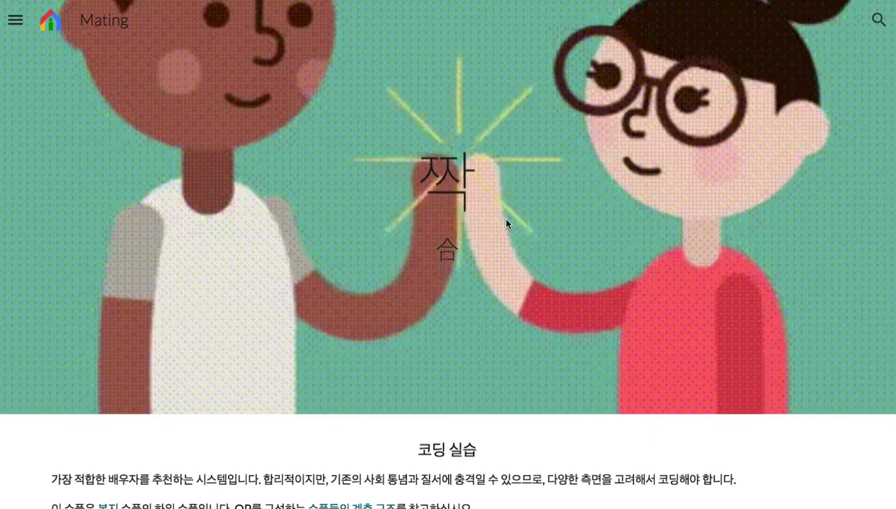
scroll(505, 224, "down", 5)
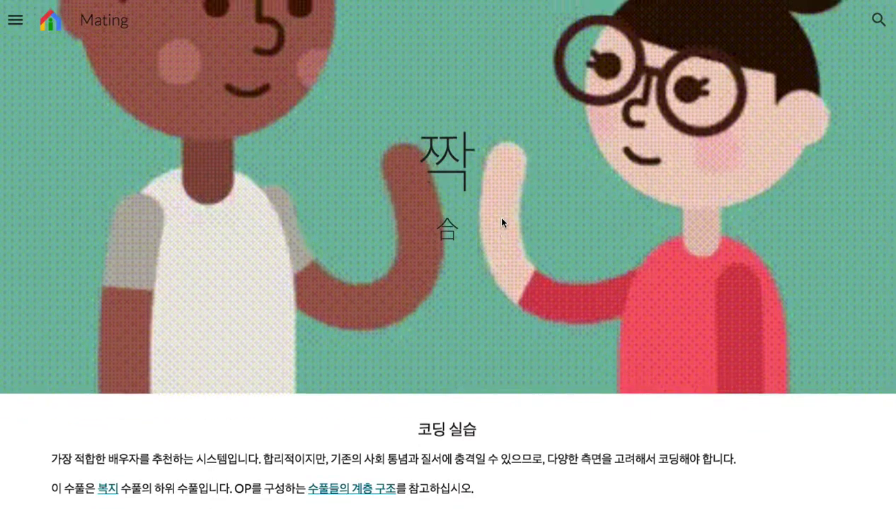
scroll(502, 223, "down", 2)
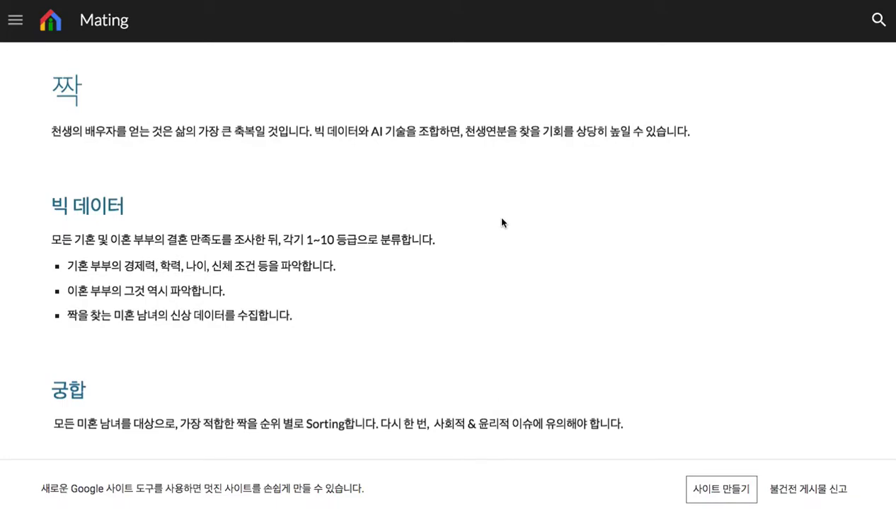
scroll(502, 223, "up", 7)
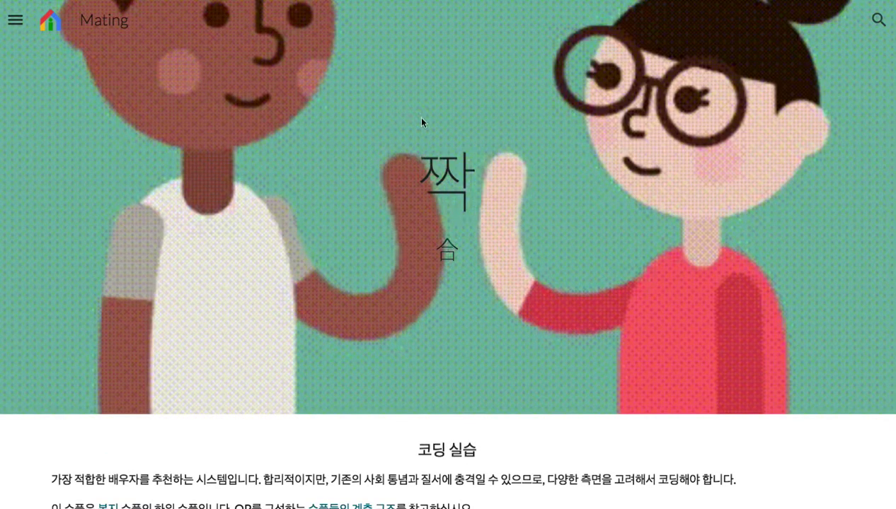
key("super+w")
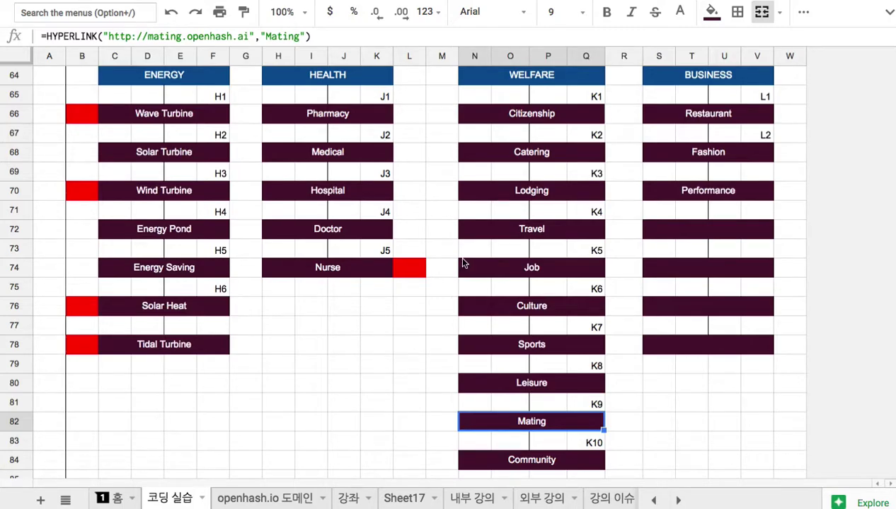
Step: Enter the title "Mating" in the blue header cell in row 2 of Sheet17
left_click(406, 498)
type("Mating")
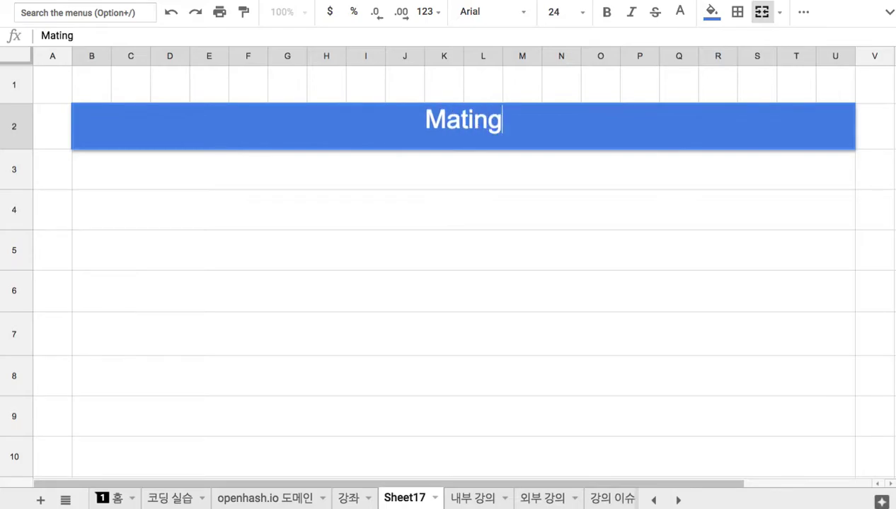
key("Return")
Step: Enter "1. 교육 도시 시민들의 궁합 복지 => 빅데이터 + AI" in row 3 under the title
type("1. 교")
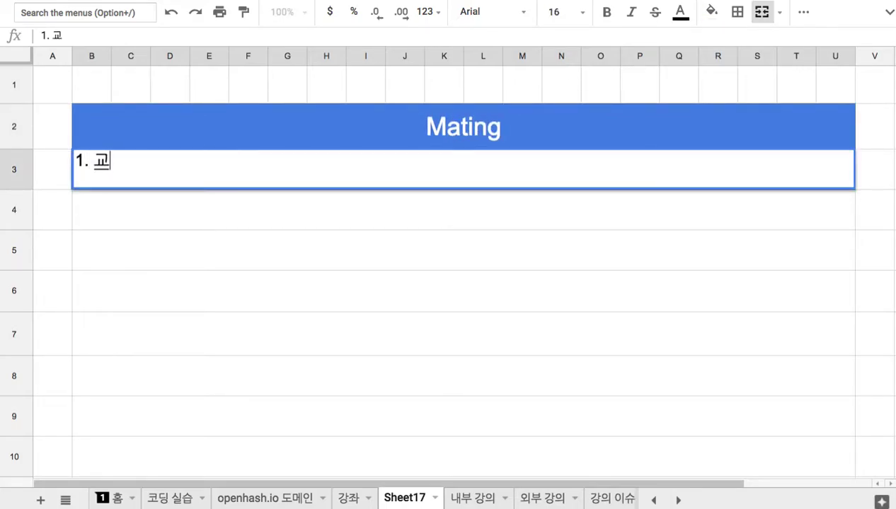
type("유육 도시 시민들")
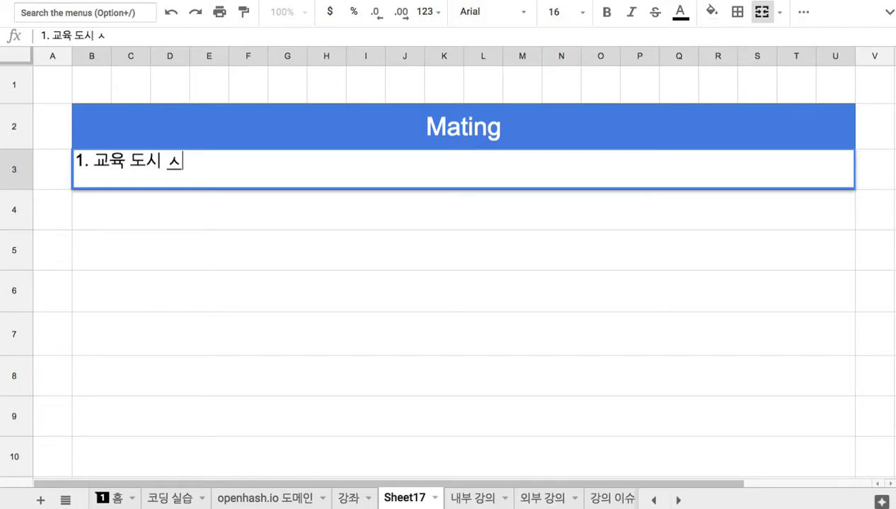
type("ㅡ")
key("BackSpace")
key("BackSpace")
key("BackSpace")
type("들의 궁")
type("합 복ㅈ")
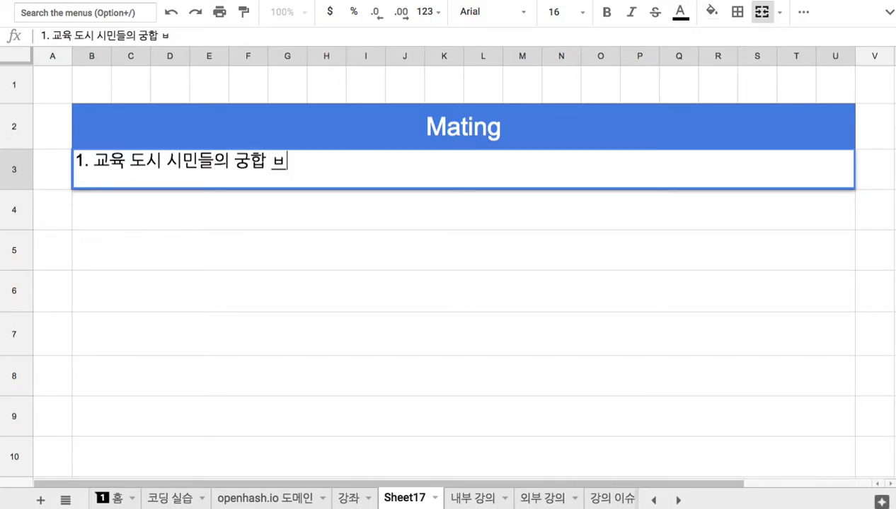
type("ㅣ")
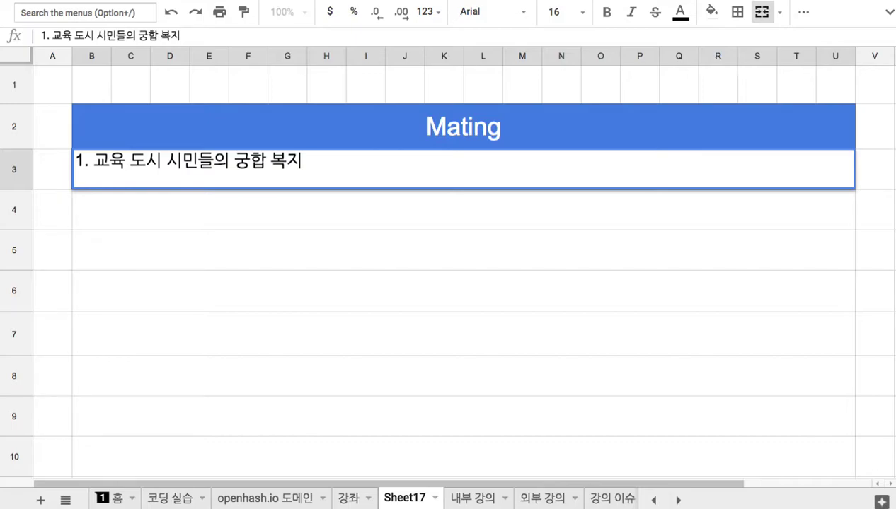
type(" => 빅ㄷ")
type("데이터 ")
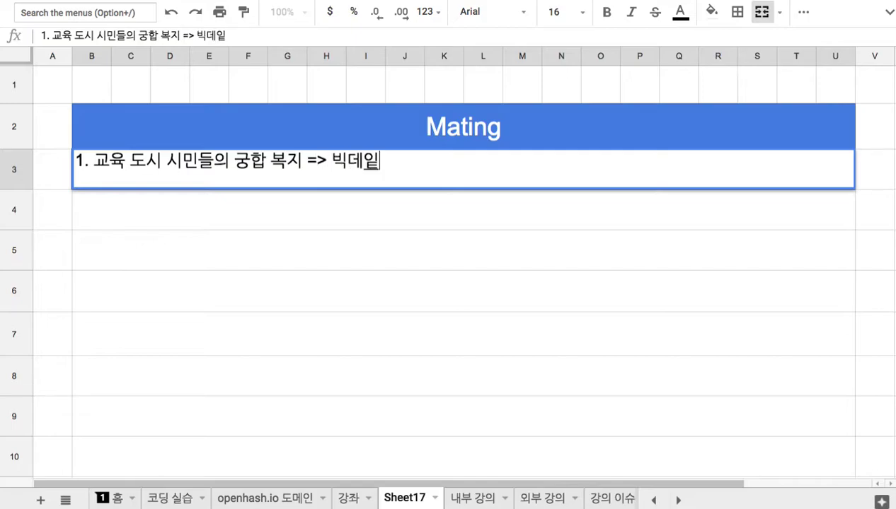
type("+ AI")
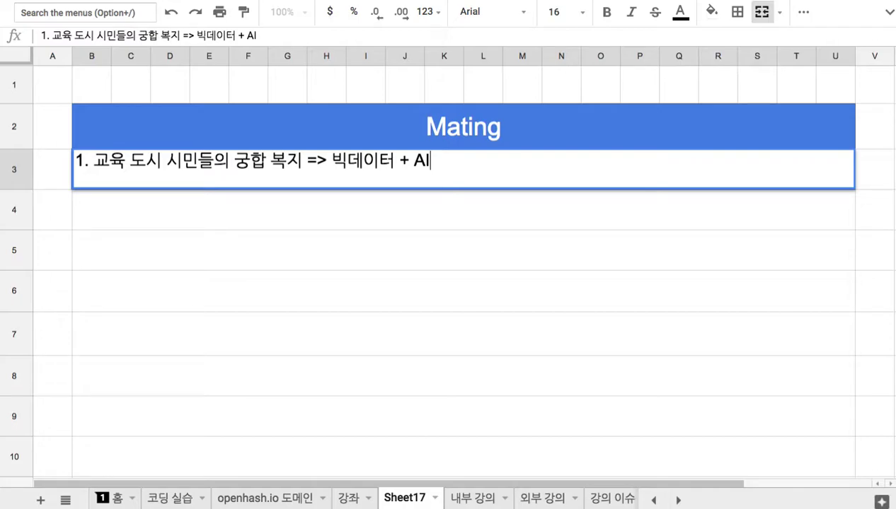
key("Return")
Step: Enter "2. 어떤 커플이 이상적인 지를 추천" as the second item in row 4
type("2. ")
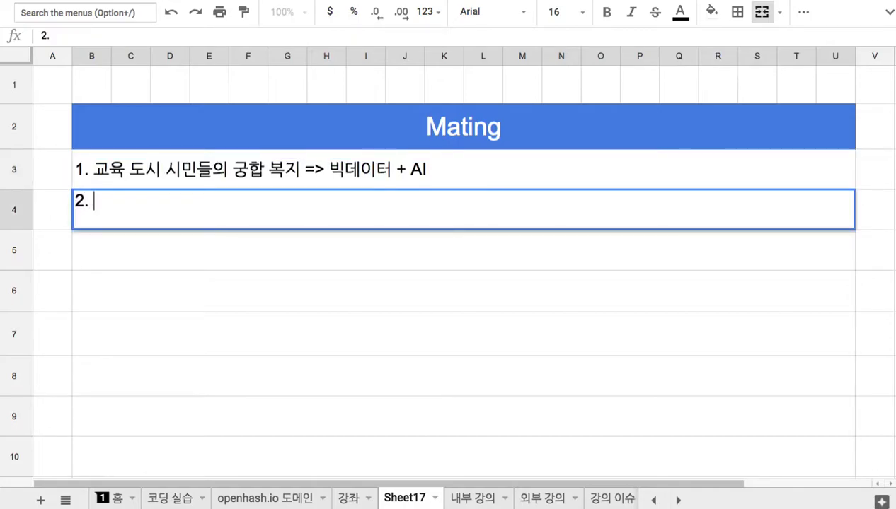
type("어떤 ")
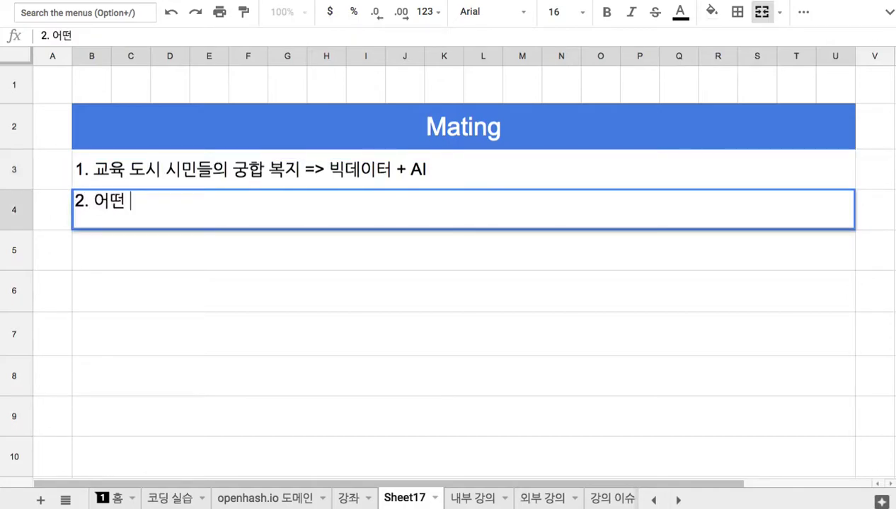
type("커플이 ")
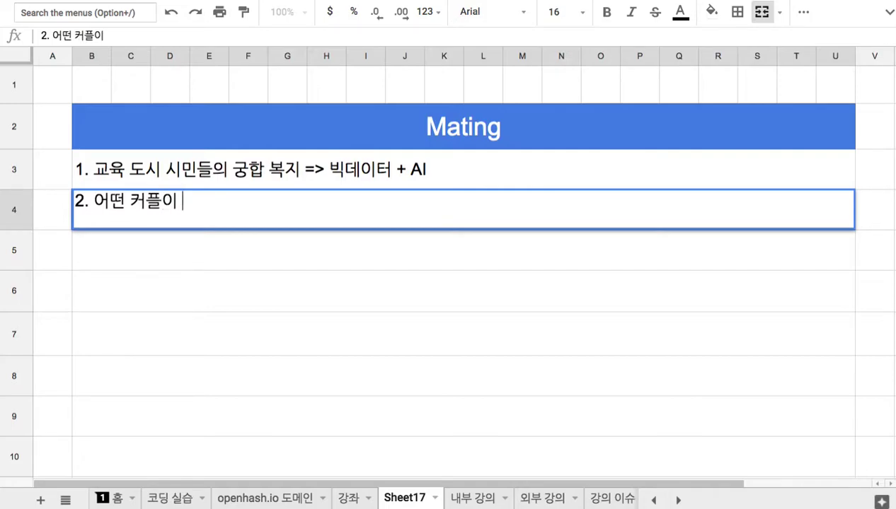
type("이상적인 지를 ")
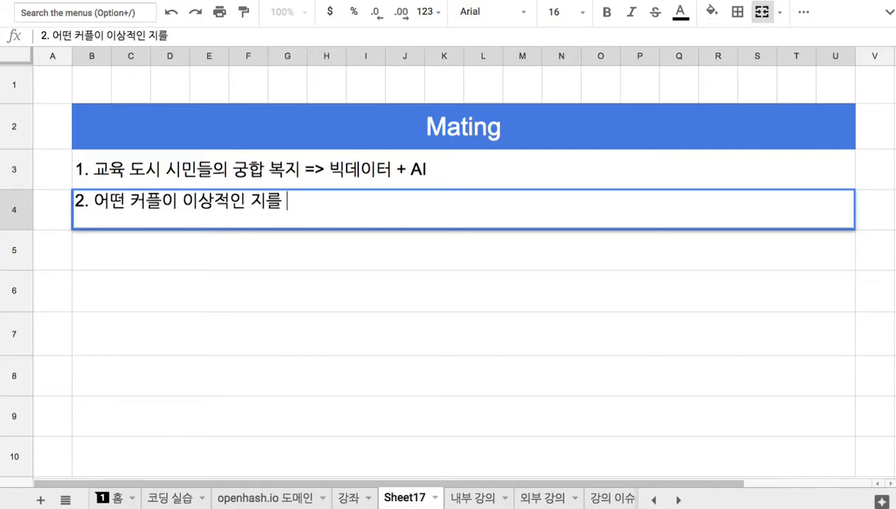
type("추천")
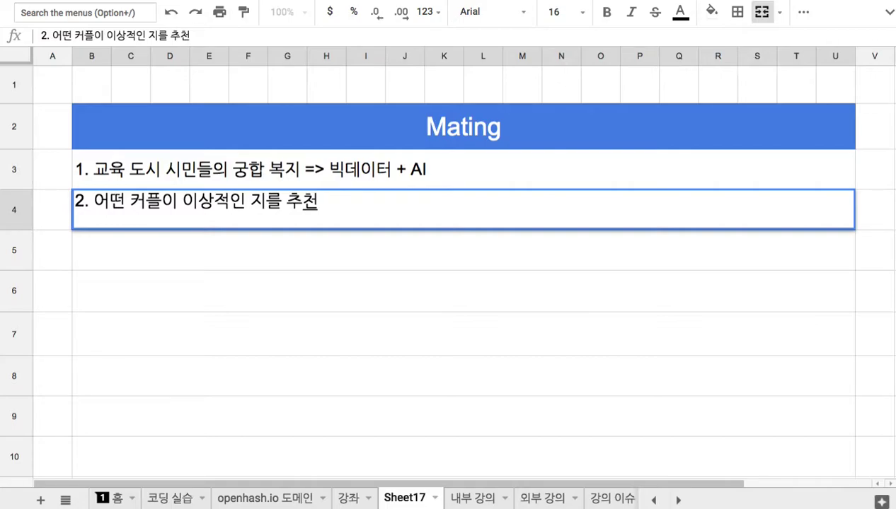
key("Return")
Step: Enter "3. 미혼자 개개인에 대해, 가장 적합한 배우자 순위를 결정" as the third item in row 5
type("3. 미호")
type("ㄴ")
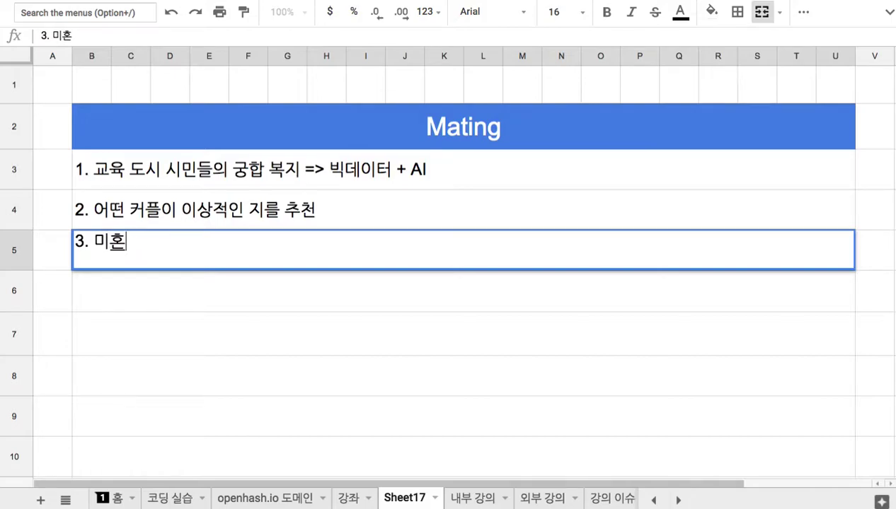
type("자 개개인")
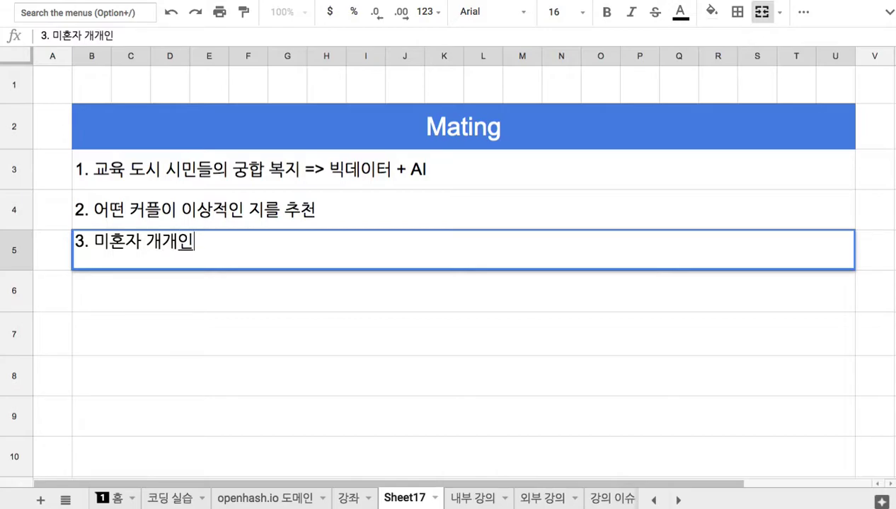
type("에 대해, 가장 적합한 배우자 순위를 결정")
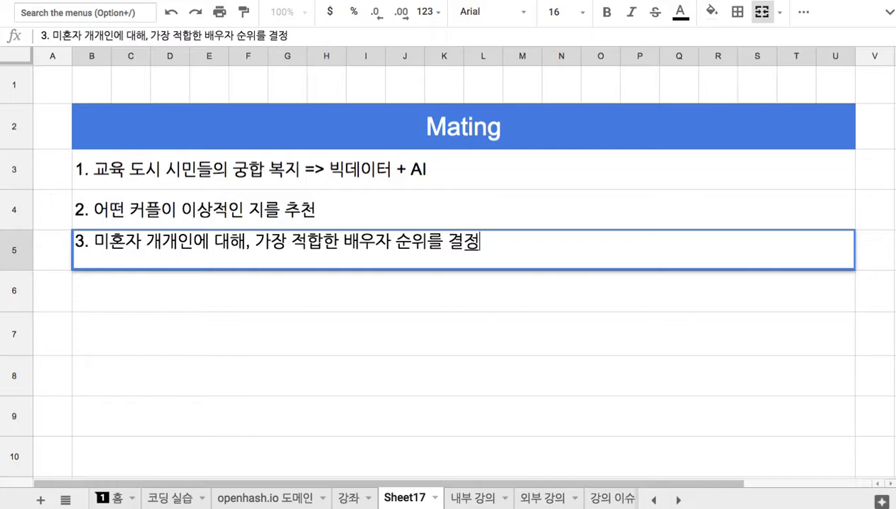
key("Return")
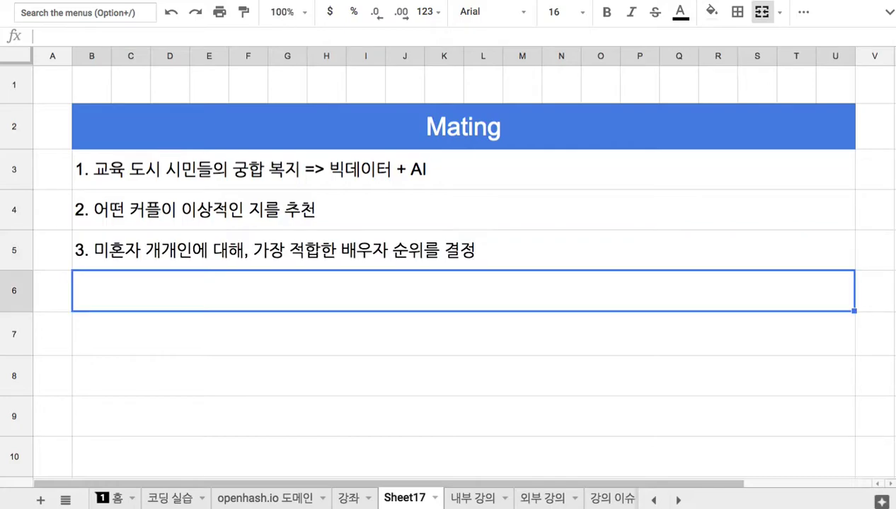
Step: Enter "5. 미혼자 4만명. 1명당 나머지 39,999명의 순위를 결정 => 40,000개의 순위 세트를 도출." in row 6
type("5. ")
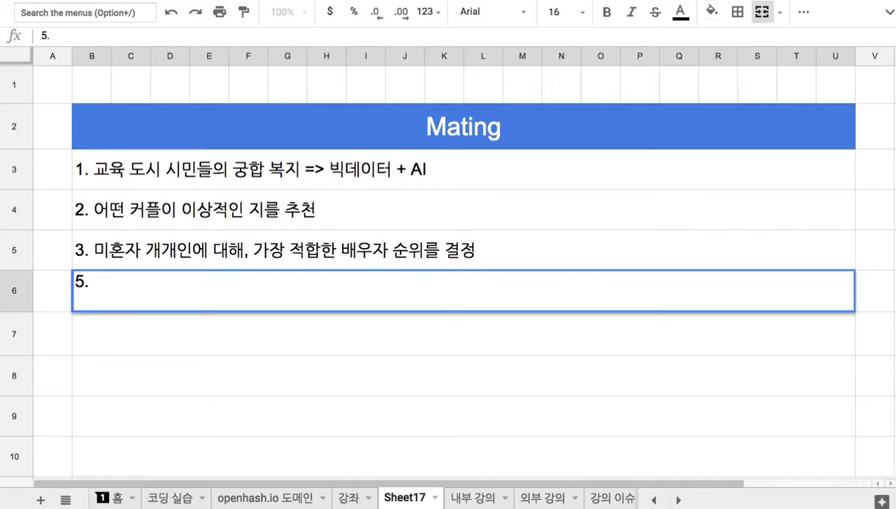
type("미혼자 4만명")
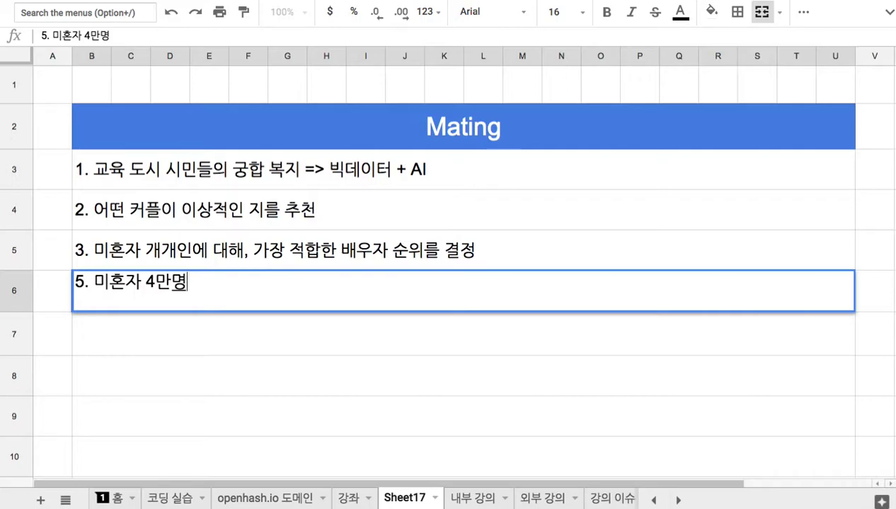
type(". 1명당 나머지 ")
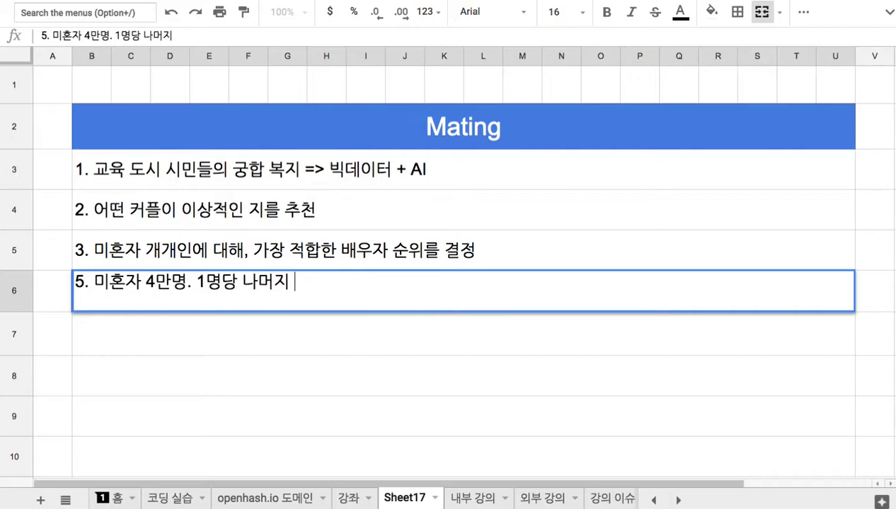
type("39,999명의 ")
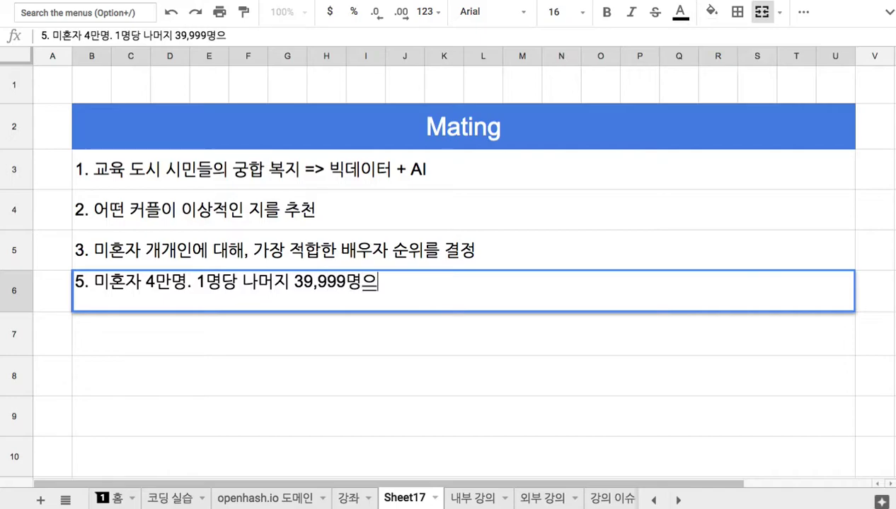
type("순위를 겨")
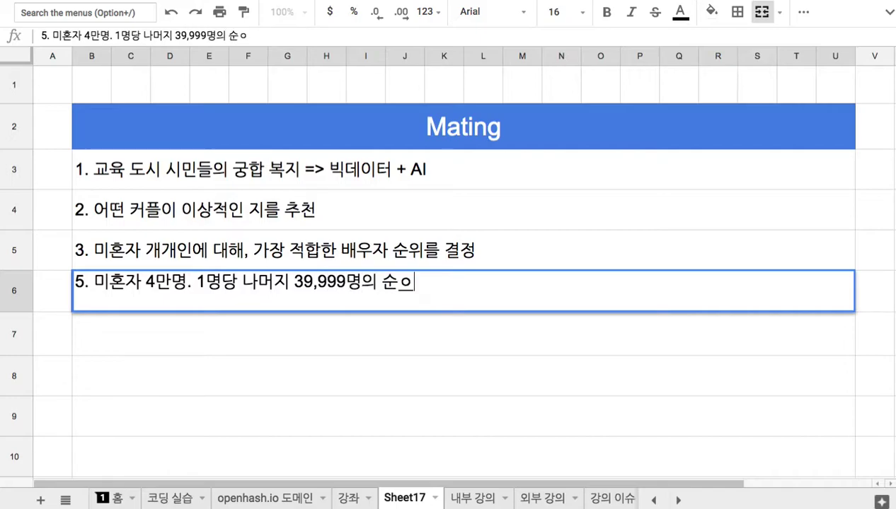
type("ㄹ정")
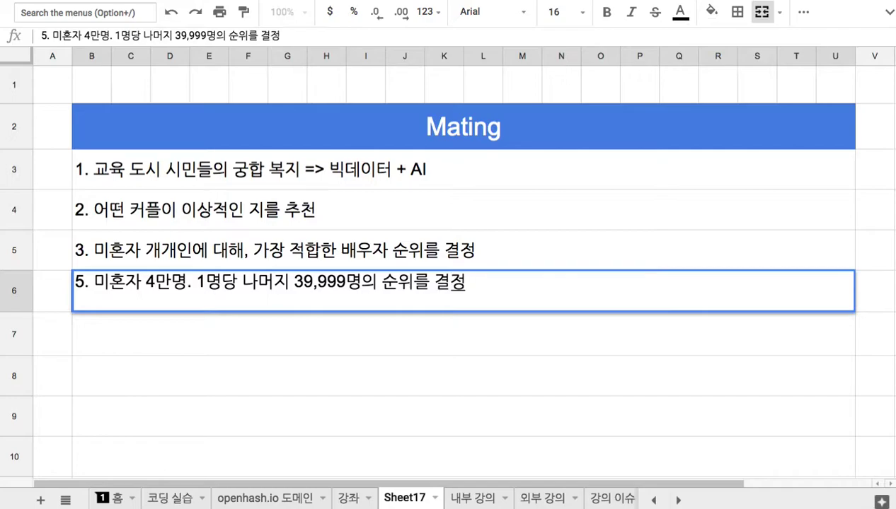
type(" => 40")
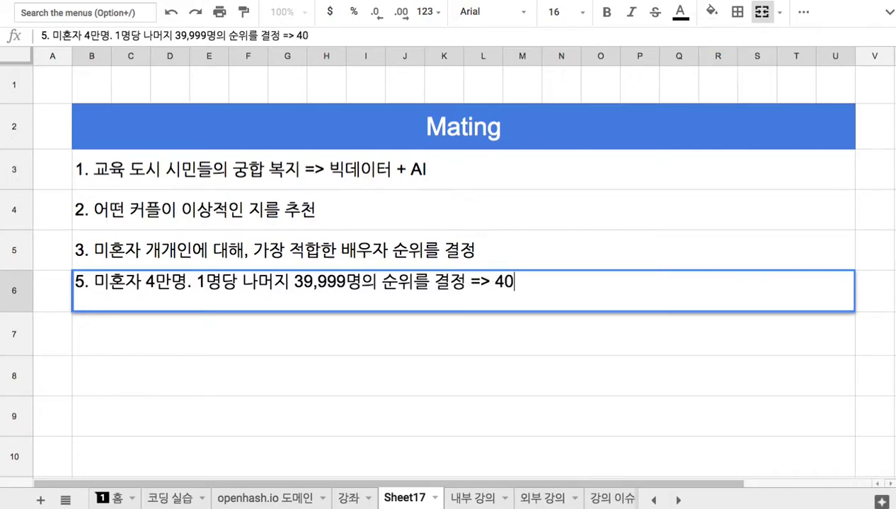
type(",000갱의 순위 세트")
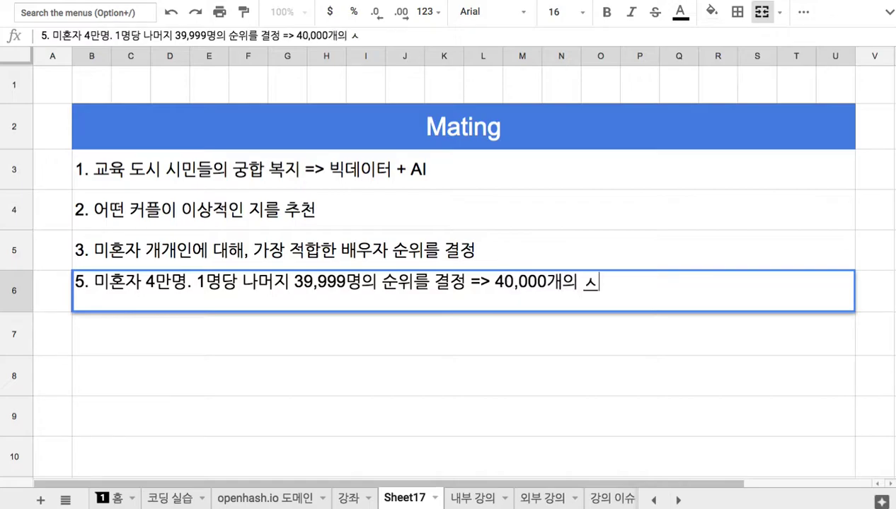
type("를 도출.")
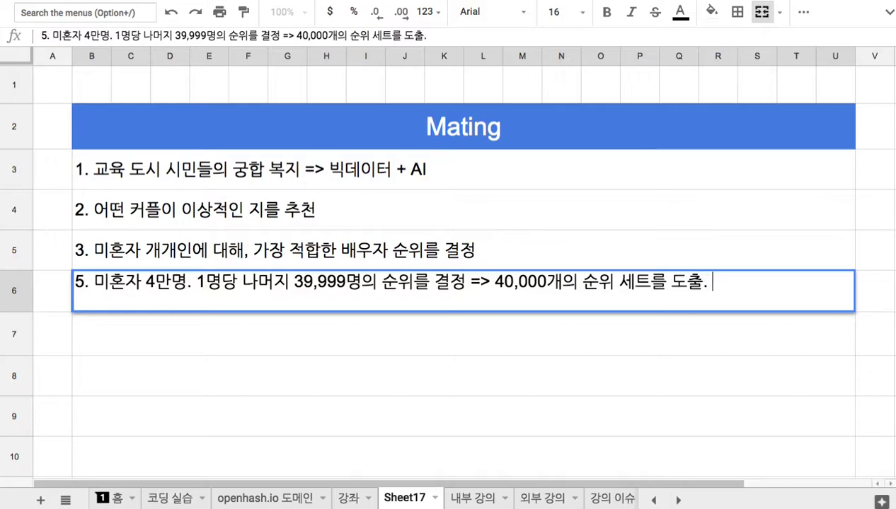
key("Return")
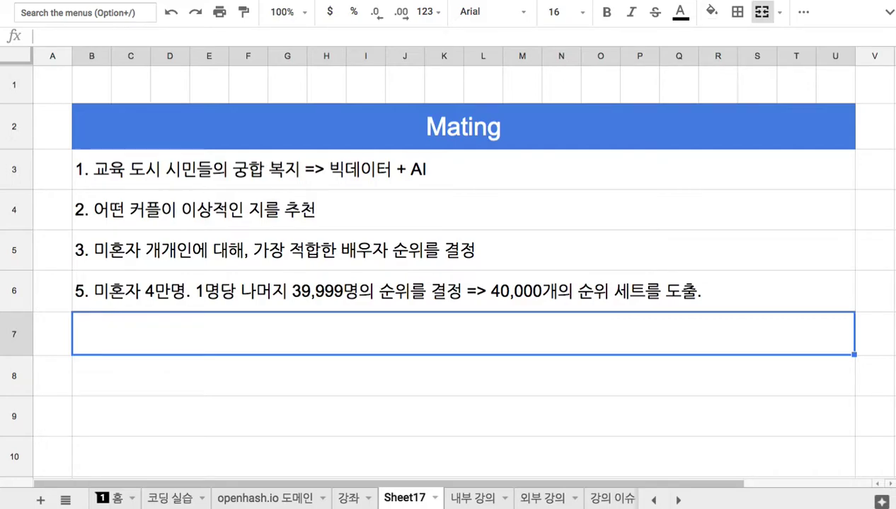
Step: Change the item number at the start of the row 6 text to 4
double_click(91, 301)
double_click(77, 283)
type("4")
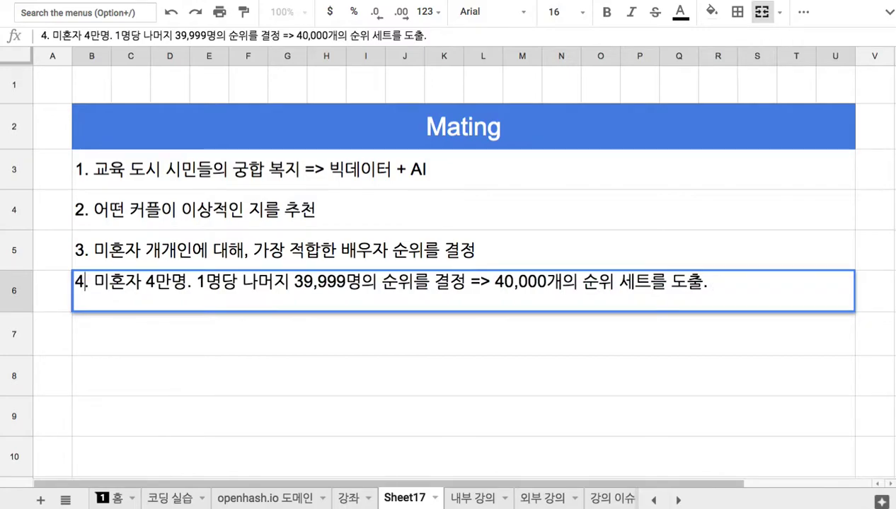
left_click(126, 334)
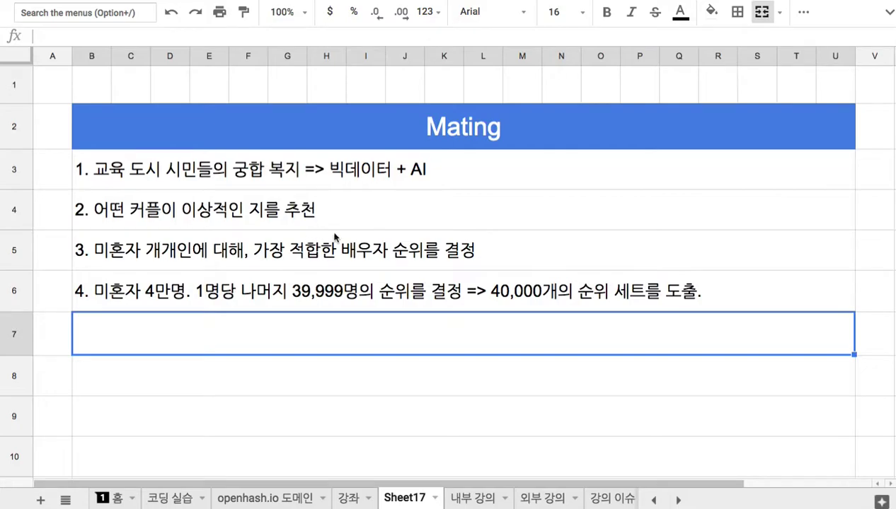
left_click(435, 144)
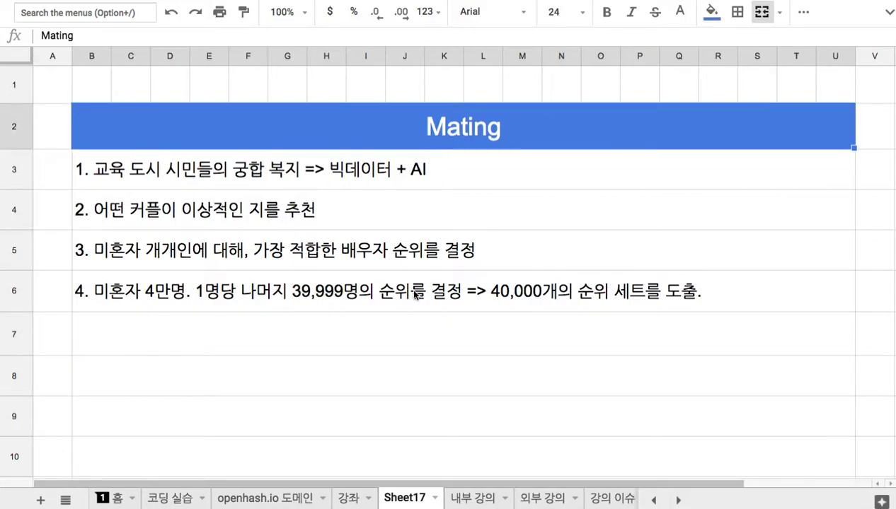
Step: Enter "5. 도시가 추천하는 쌍으로 맺어지는 경우, 그에 대한 보상을 제공" as the fifth item in row 7
left_click(394, 327)
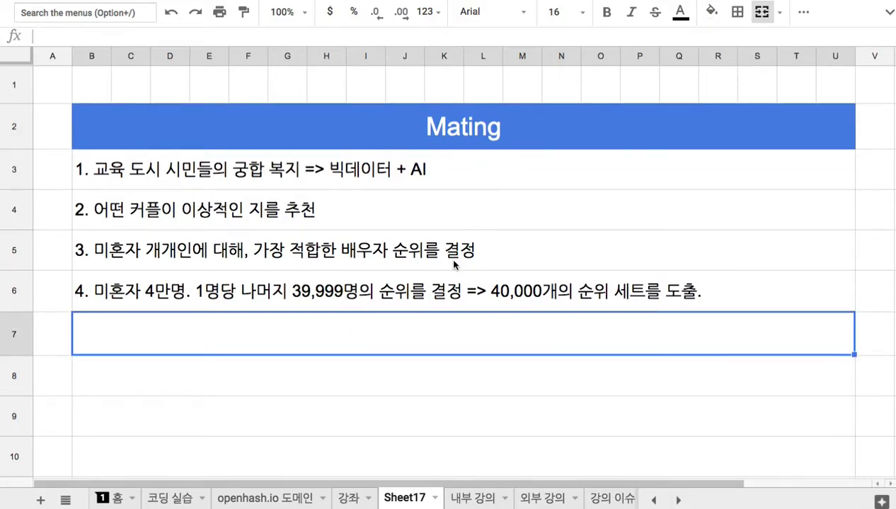
type("5. 도시가 ")
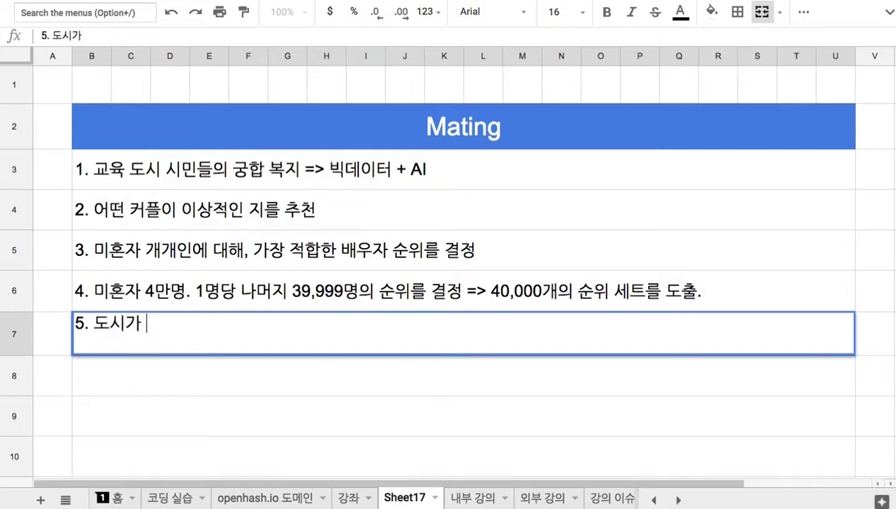
type("추천한는 쌍을")
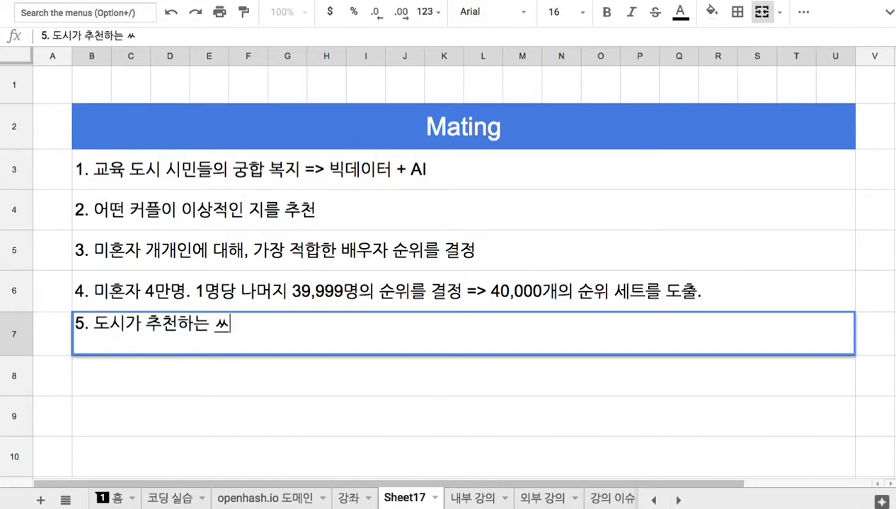
type("로 맺어지는 경ㅇ")
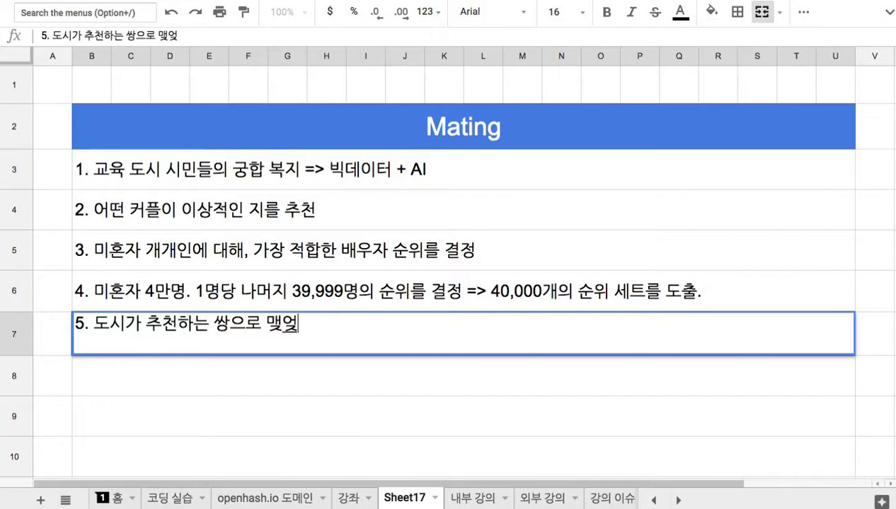
type("우, 그에 대한 ㅂ")
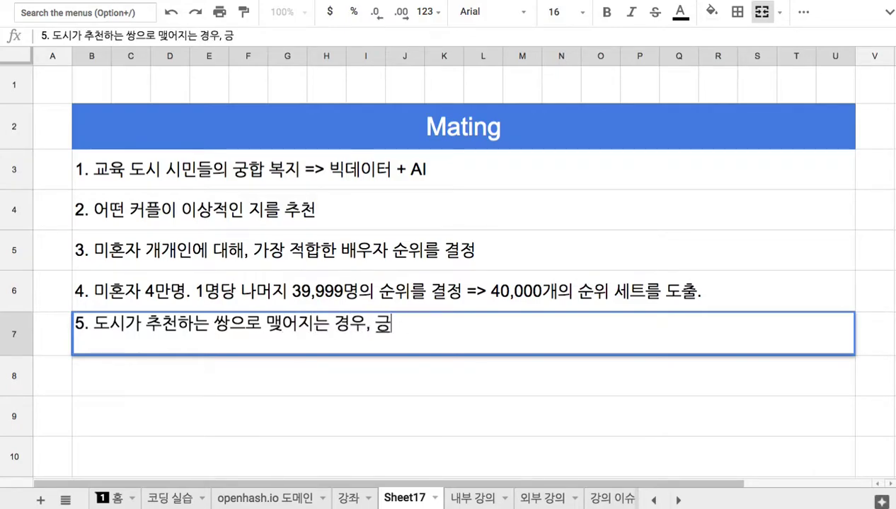
type("보상을 제공")
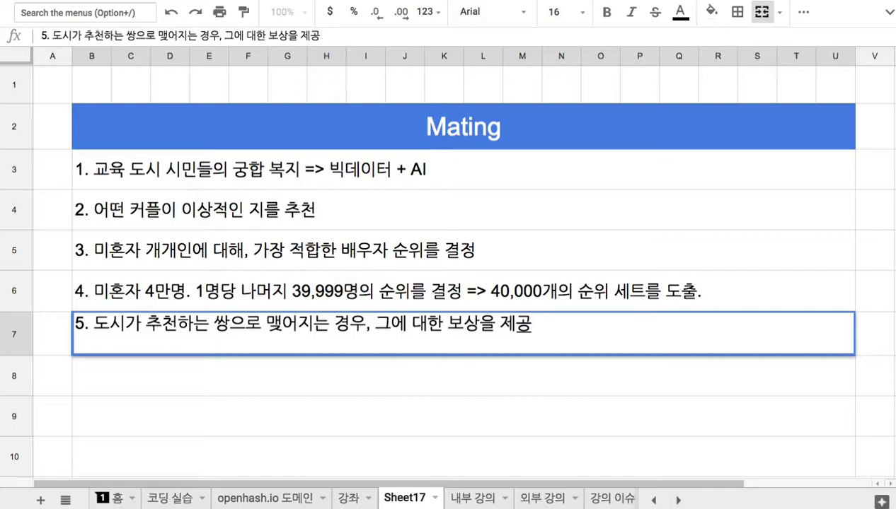
key("Return")
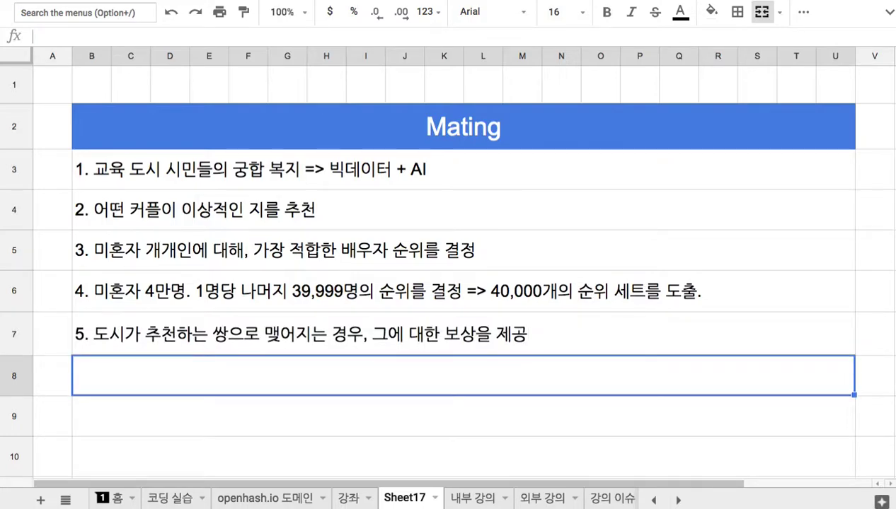
Step: Enter "6. 민감하고, 오해를 불러 일으키는 주제이므로, 조심스럽게 접근. 오직 과학이라는 하나의 잣대로 진행." as the sixth item in row 8
type("6. 민감")
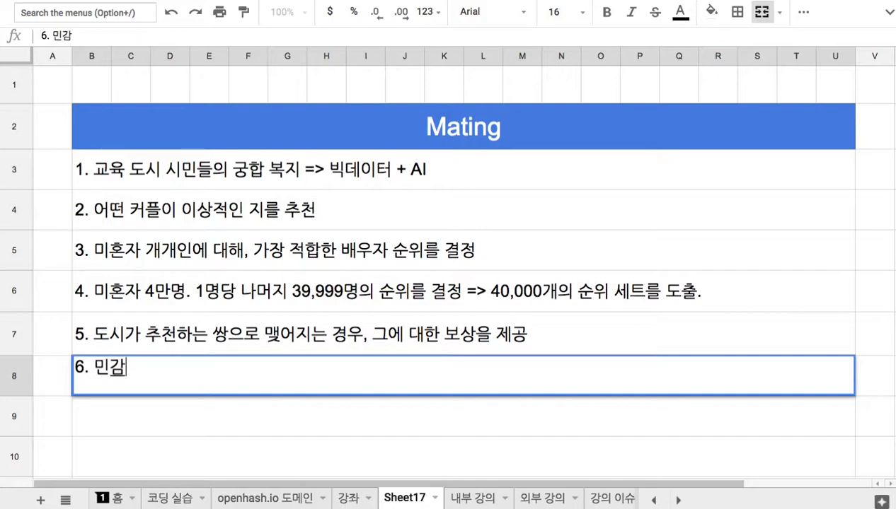
type("하고,")
type("오해르")
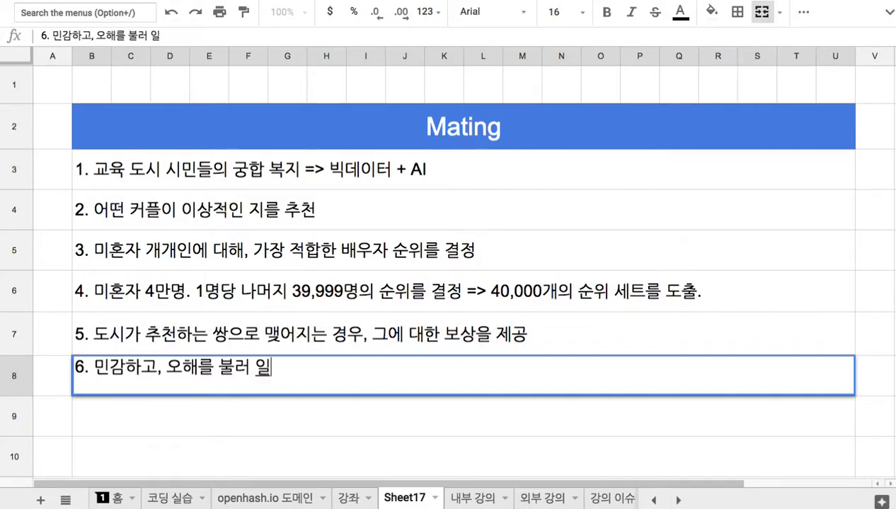
type(" 불러 일으키는 주제이므로, ")
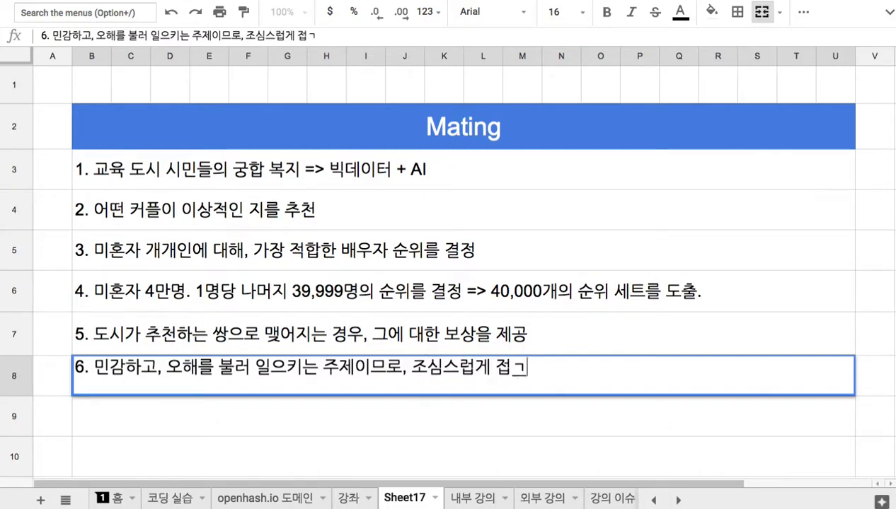
type("조심스럽게 접근. 오직")
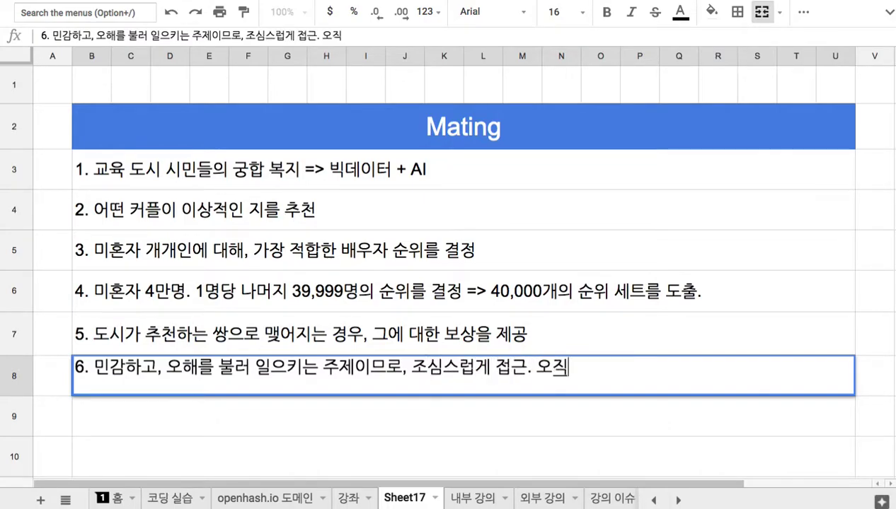
type(" 고학일")
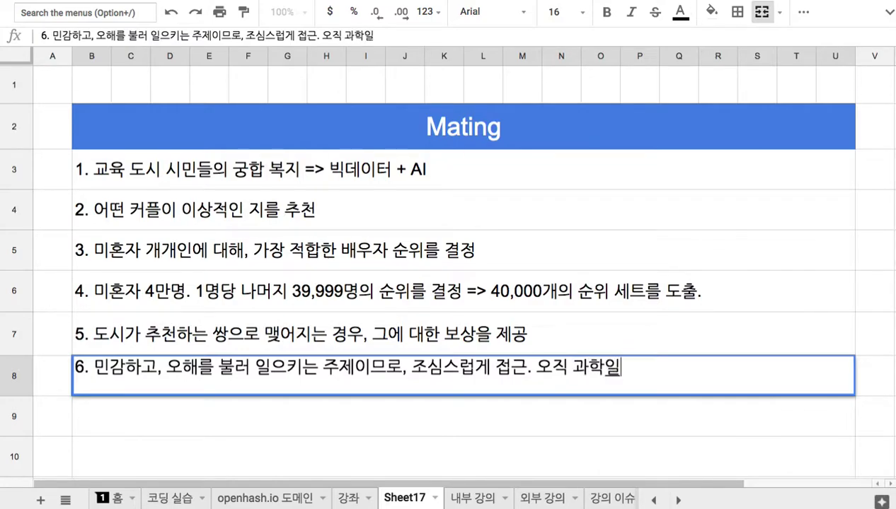
type("라는 ㅎ")
type("나의 ")
type("잣댈로 진행.")
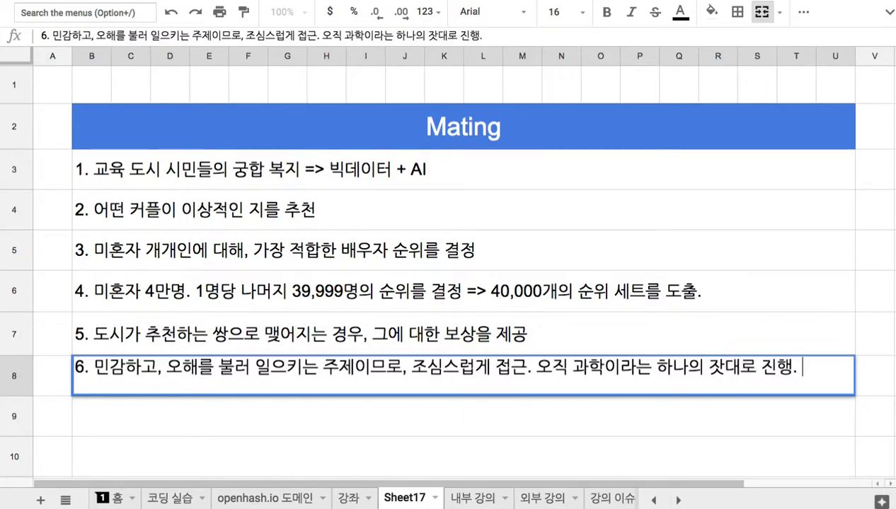
Step: Open the Mating web page and review its coding-practice introduction, the 짝, 빅 데이터 and 궁합 sections, and the banner title
left_click(457, 138)
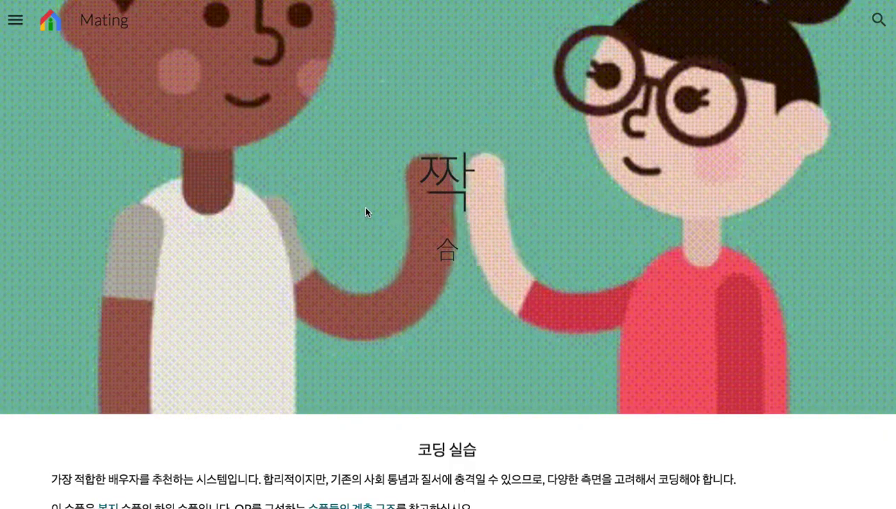
scroll(366, 212, "down", 1)
scroll(366, 212, "down", 4)
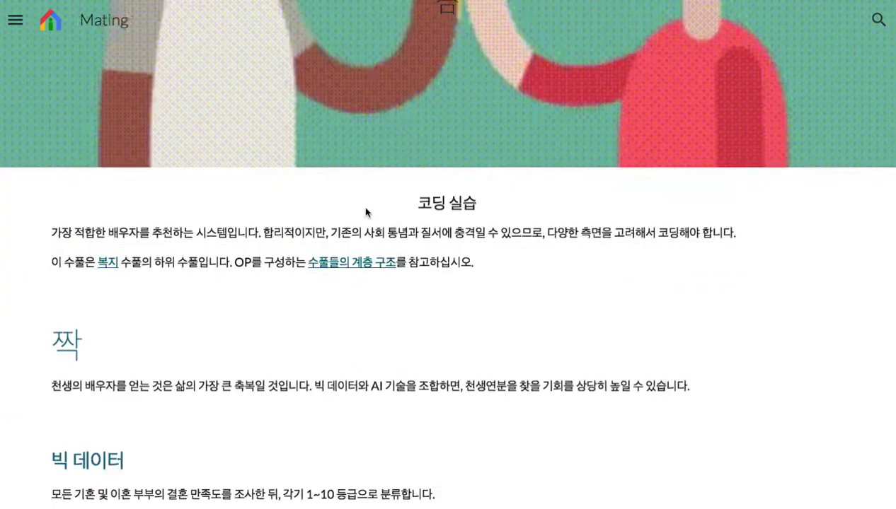
scroll(366, 212, "down", 2)
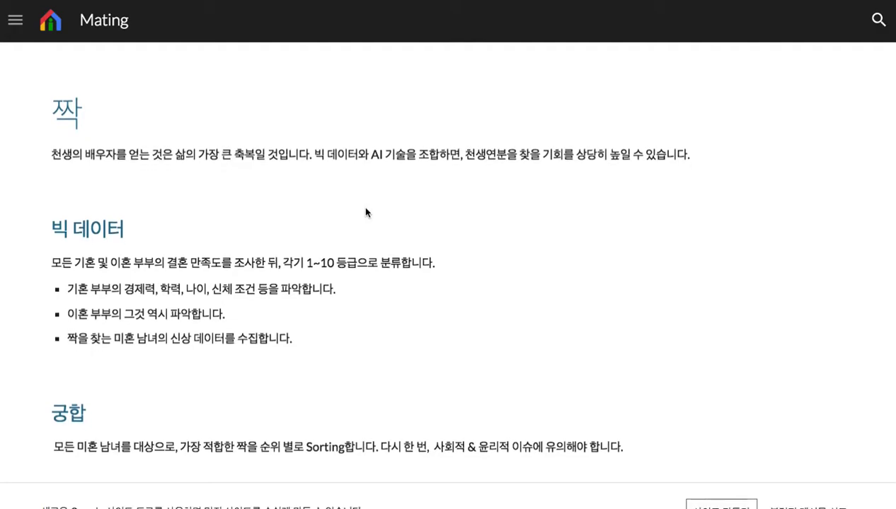
scroll(366, 212, "down", 1)
scroll(366, 212, "up", 1)
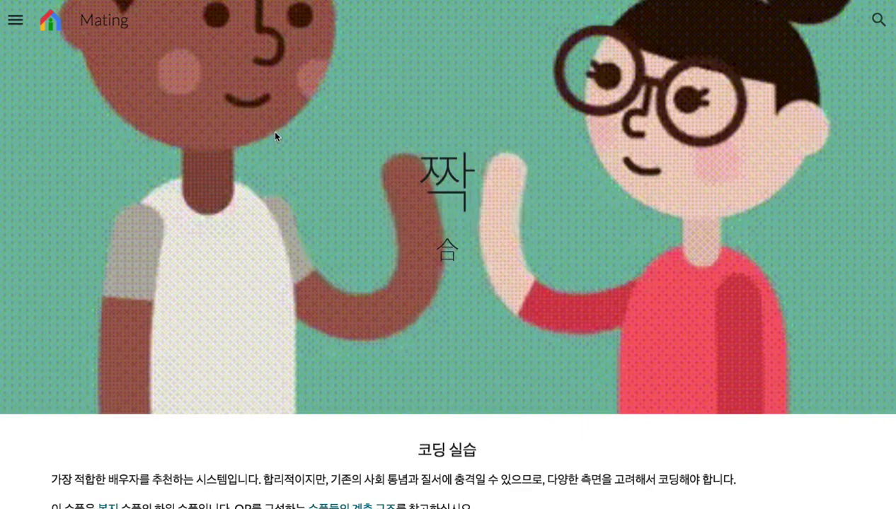
left_click_drag(423, 181, 484, 204)
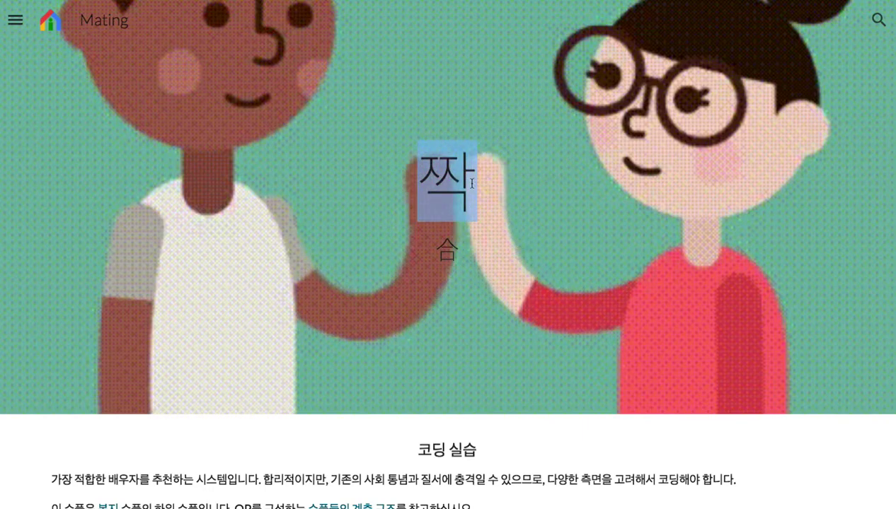